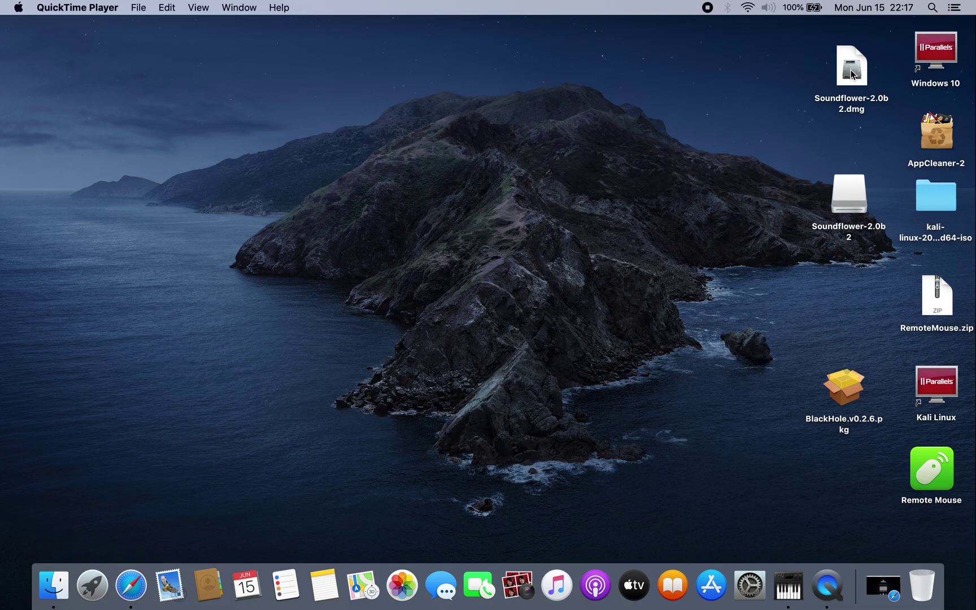
# Check this Mac's system information in About This Mac, then close it.
pyautogui.click(18, 8)
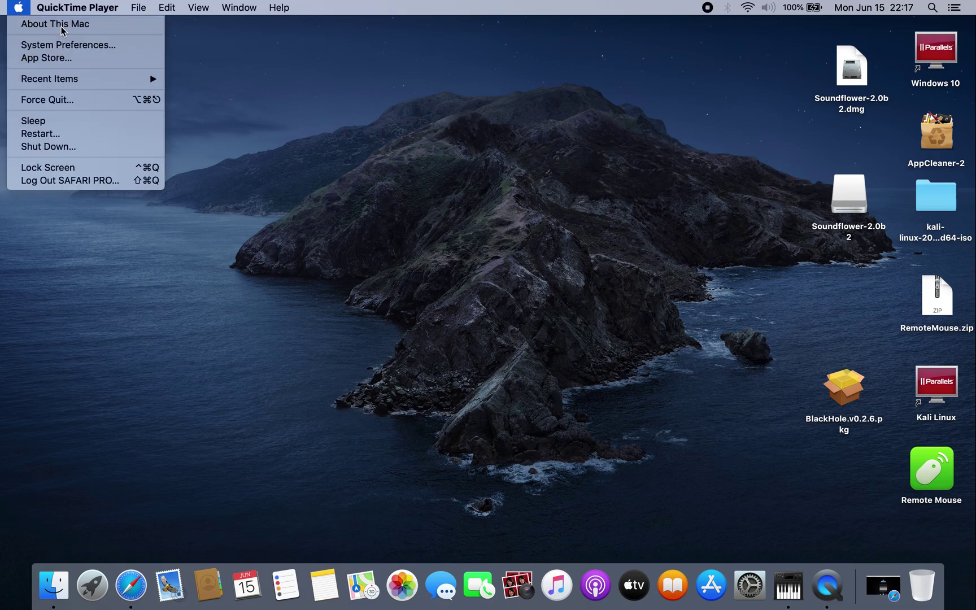
pyautogui.click(61, 27)
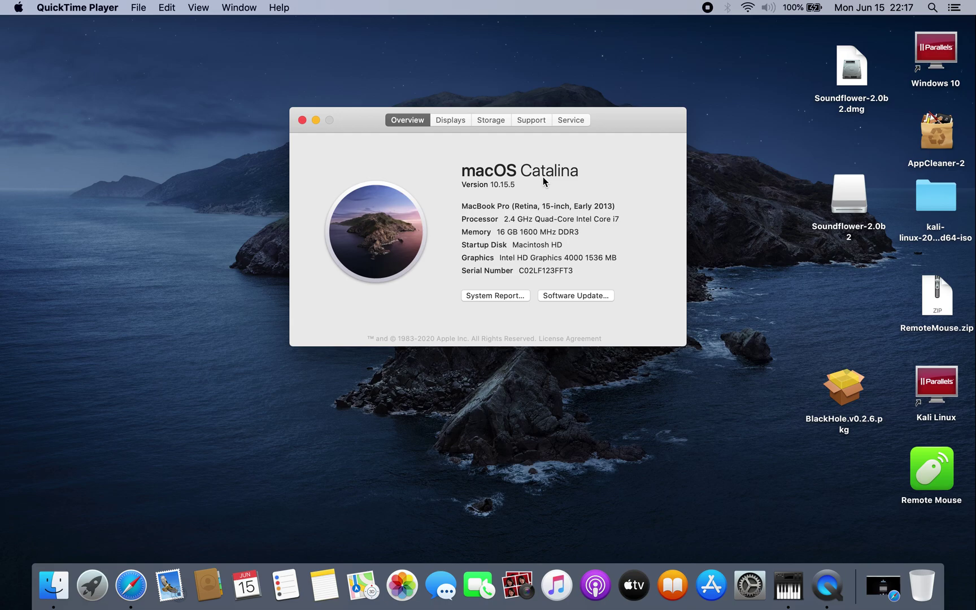
pyautogui.click(302, 120)
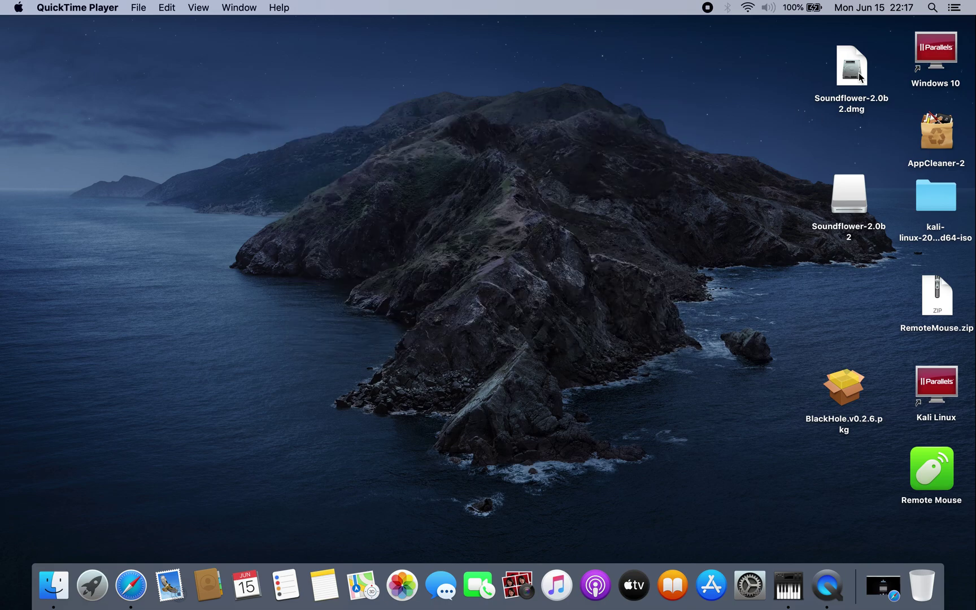
# Run the Soundflower installer from Soundflower-2.0b2.dmg with the admin password, then close the failure summary.
pyautogui.click(857, 75)
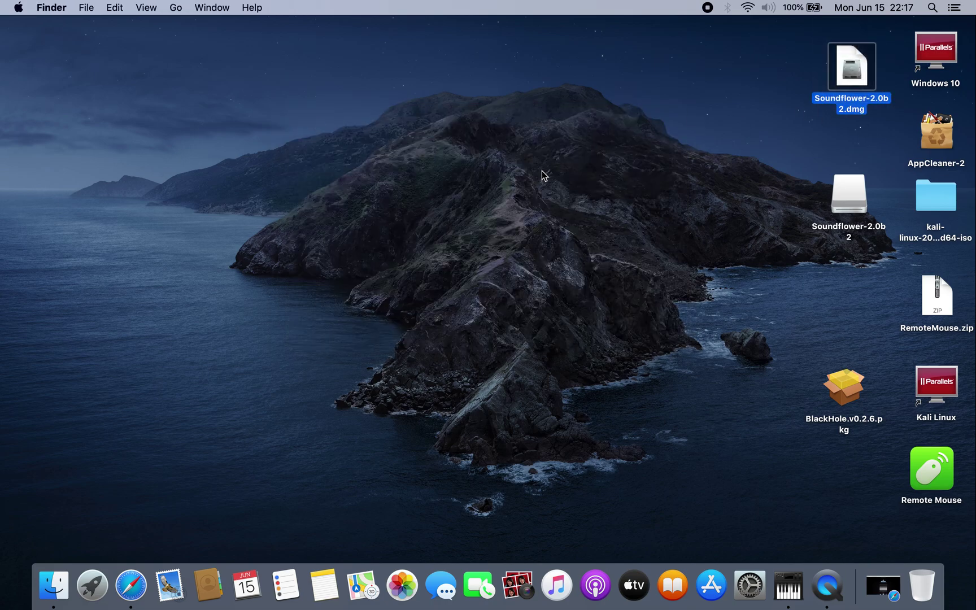
pyautogui.doubleClick(514, 119)
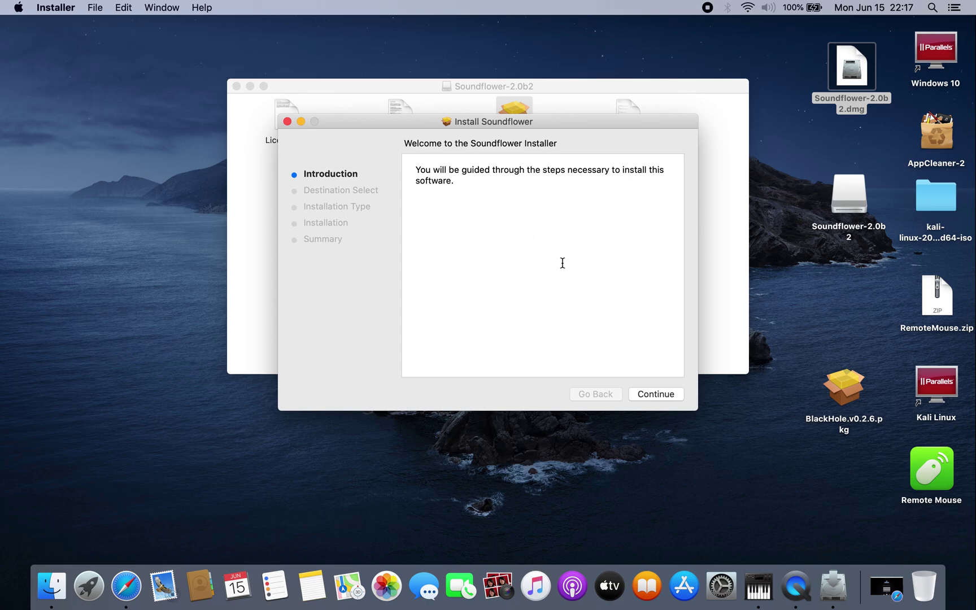
pyautogui.click(657, 396)
pyautogui.click(658, 397)
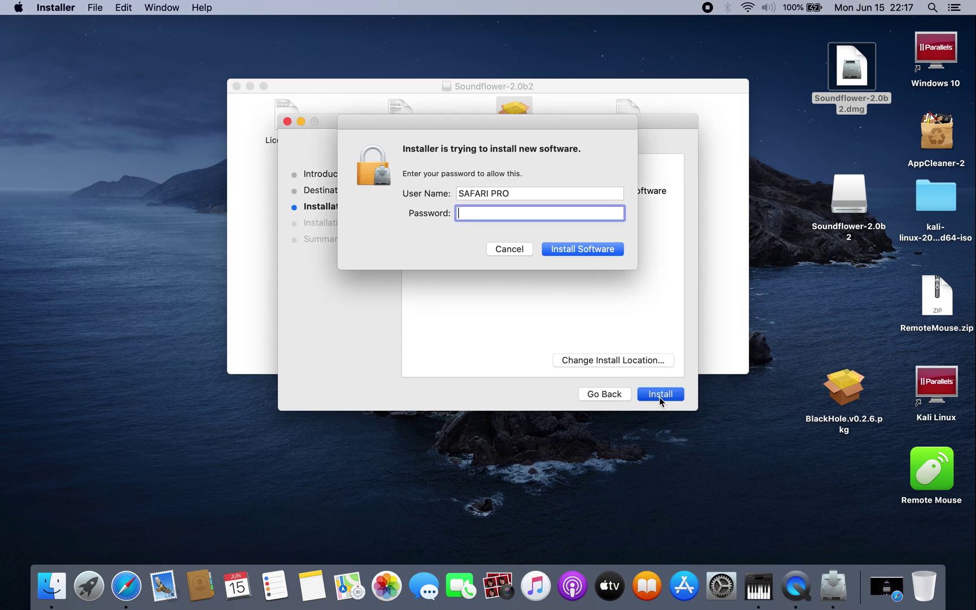
pyautogui.write('••••••••••')
pyautogui.press('Return')
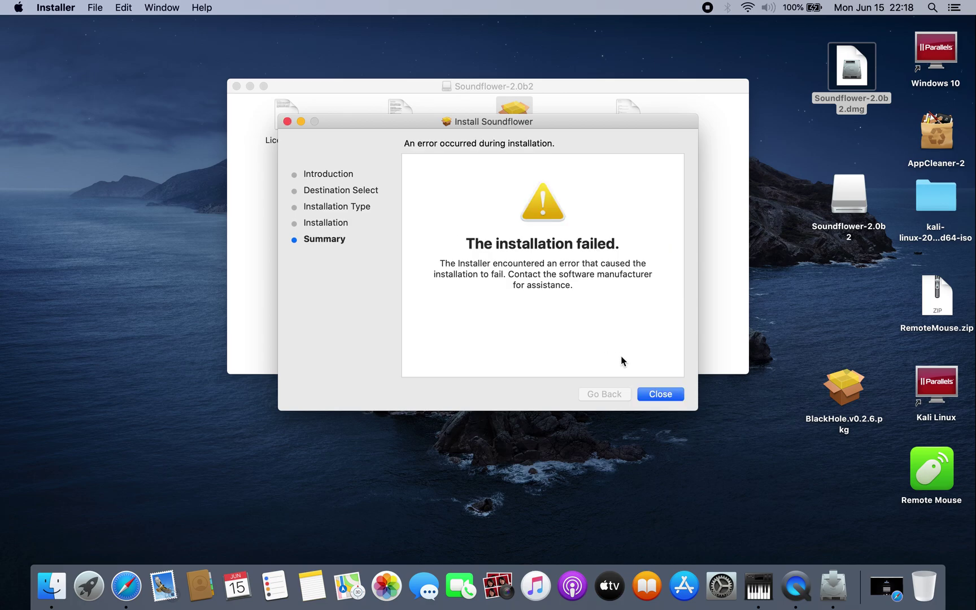
pyautogui.click(659, 394)
# Close the Soundflower disk image, select 'BlackHole' on its Safari page, minimise Safari, and open BlackHole.v0.2.6.pkg.
pyautogui.click(236, 87)
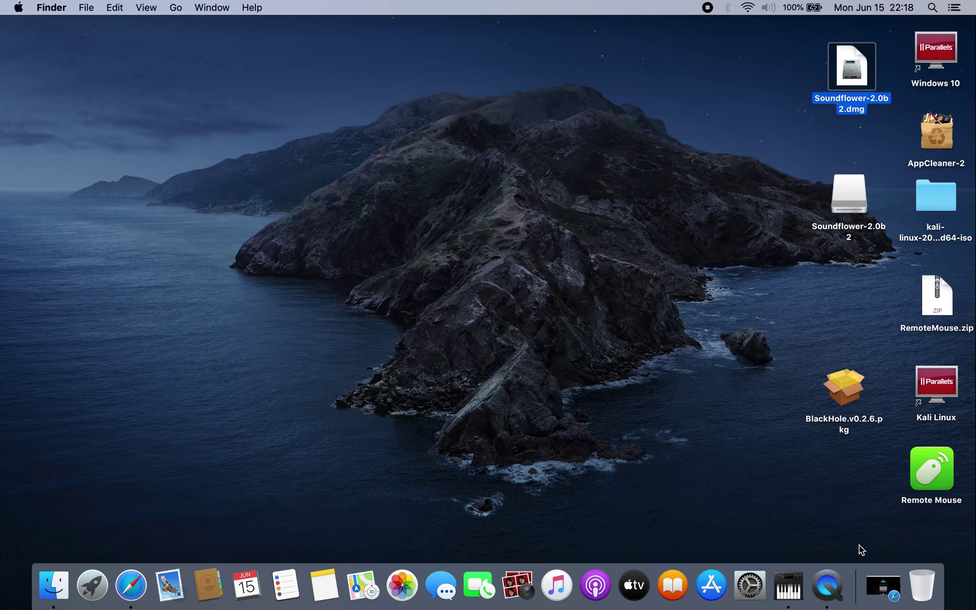
pyautogui.click(892, 587)
pyautogui.moveTo(535, 189); pyautogui.dragTo(399, 187)
pyautogui.moveTo(555, 189); pyautogui.dragTo(410, 186)
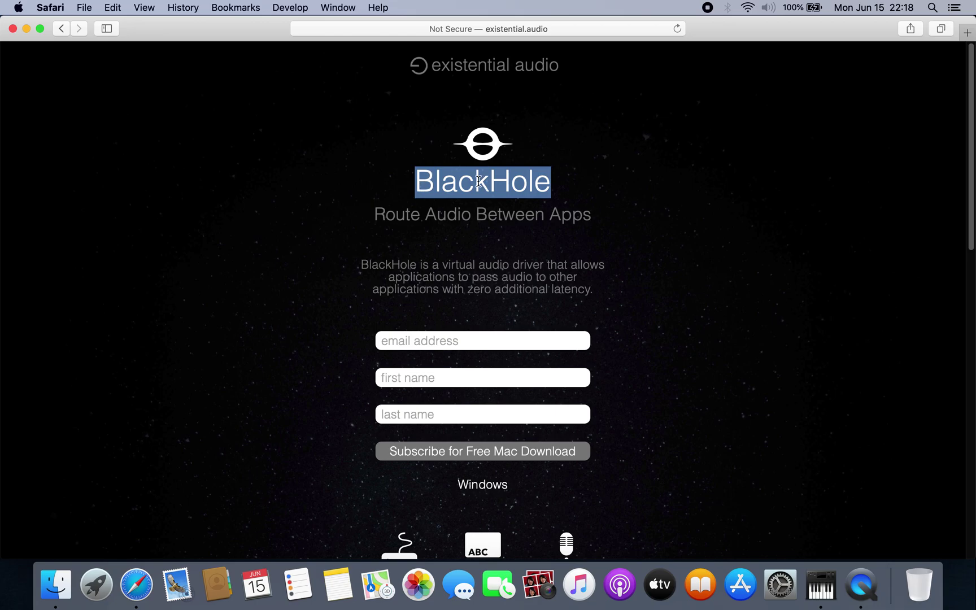
pyautogui.click(26, 29)
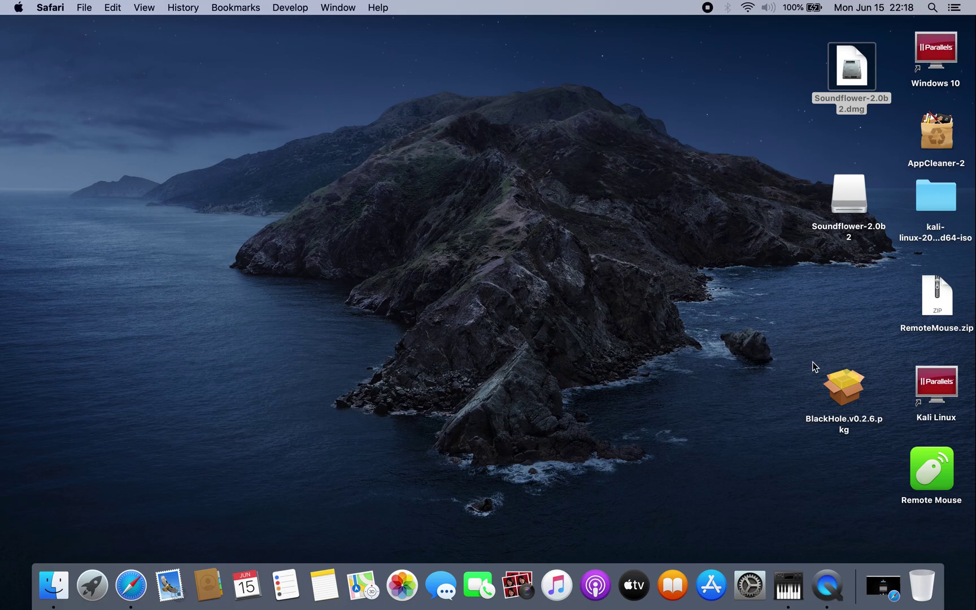
pyautogui.doubleClick(841, 385)
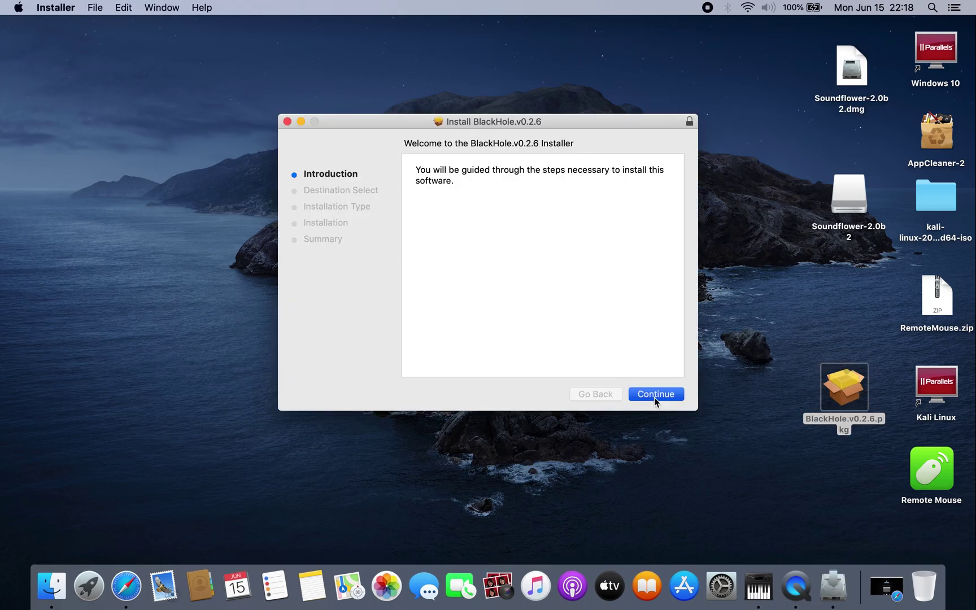
pyautogui.click(655, 396)
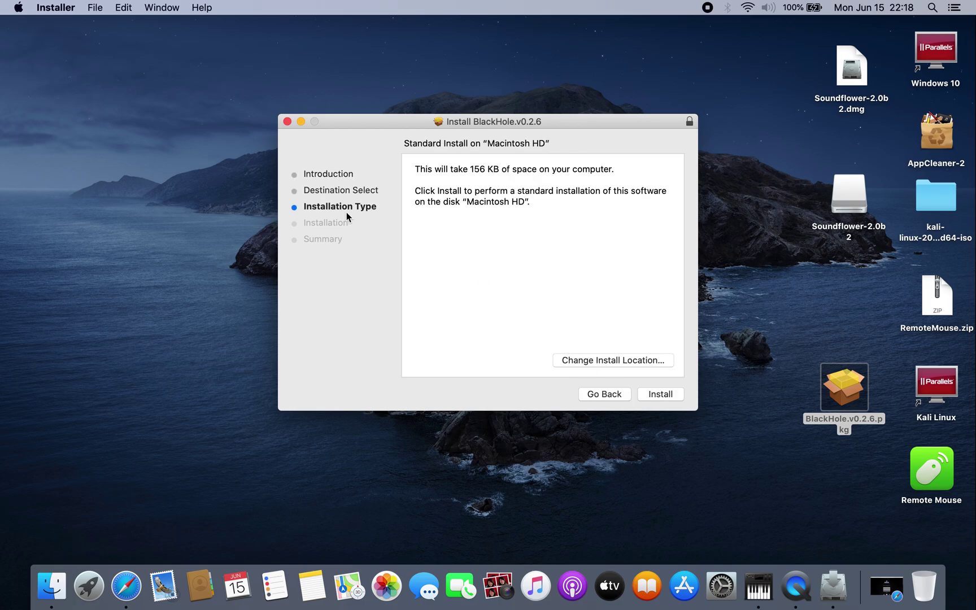
pyautogui.click(286, 121)
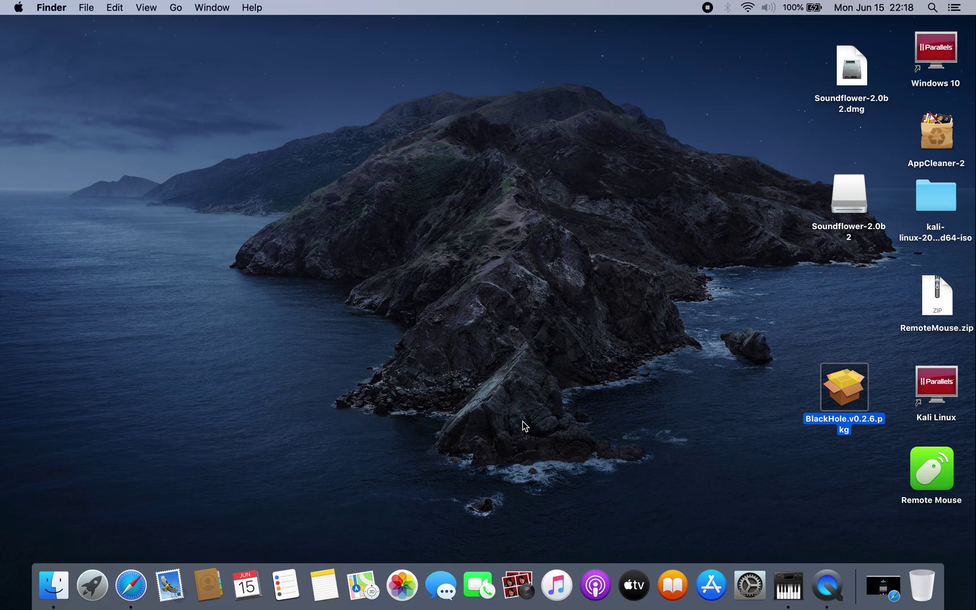
# Launch Audio MIDI Setup through a Spotlight search for 'audi mid' and reposition its window.
pyautogui.press('super+space')
pyautogui.write('a')
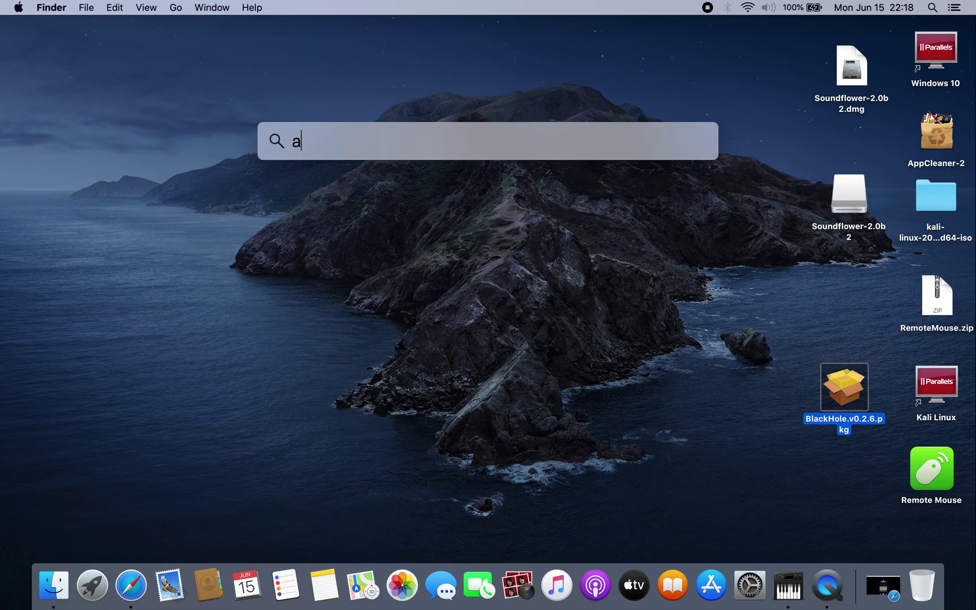
pyautogui.write('udi mi')
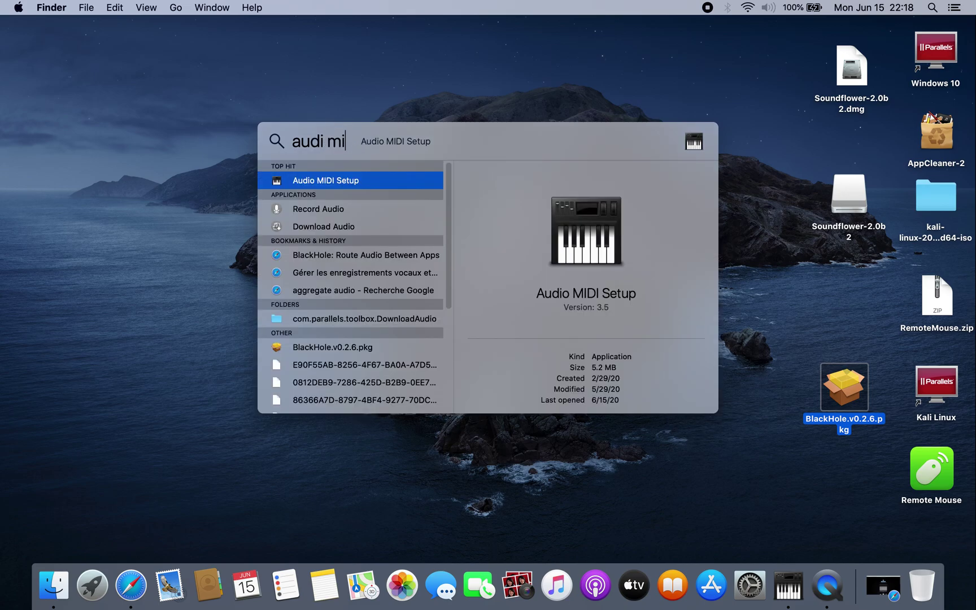
pyautogui.write('d')
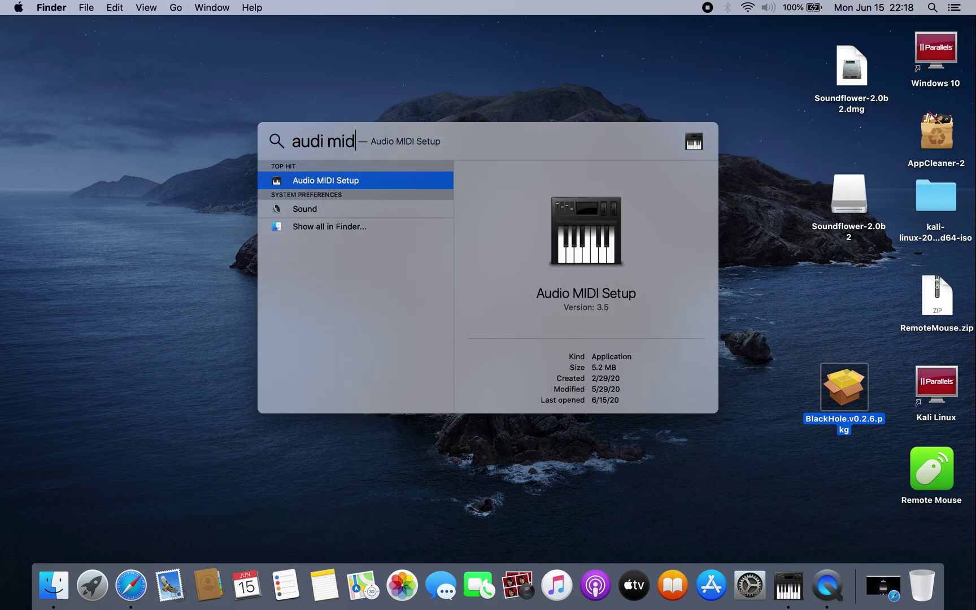
pyautogui.press('Return')
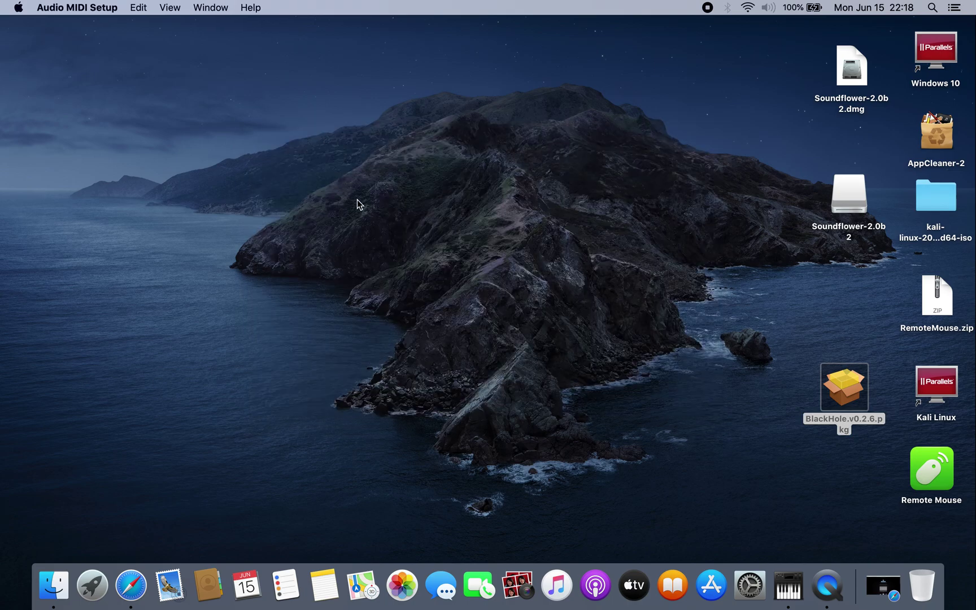
pyautogui.moveTo(412, 168); pyautogui.dragTo(446, 163)
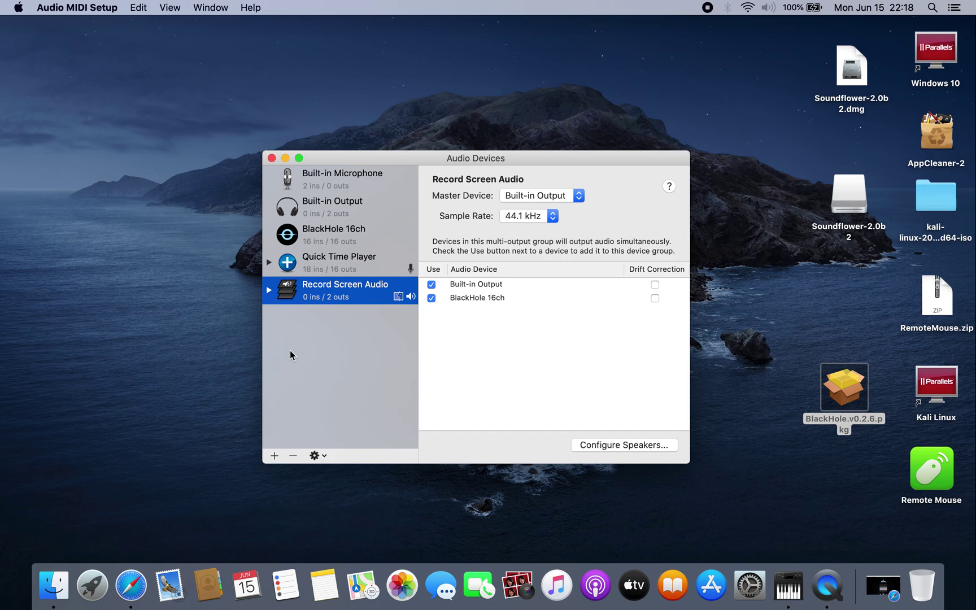
# Create an Aggregate Device, keep the Quick Time Player name, then delete the empty Aggregate Device.
pyautogui.click(273, 456)
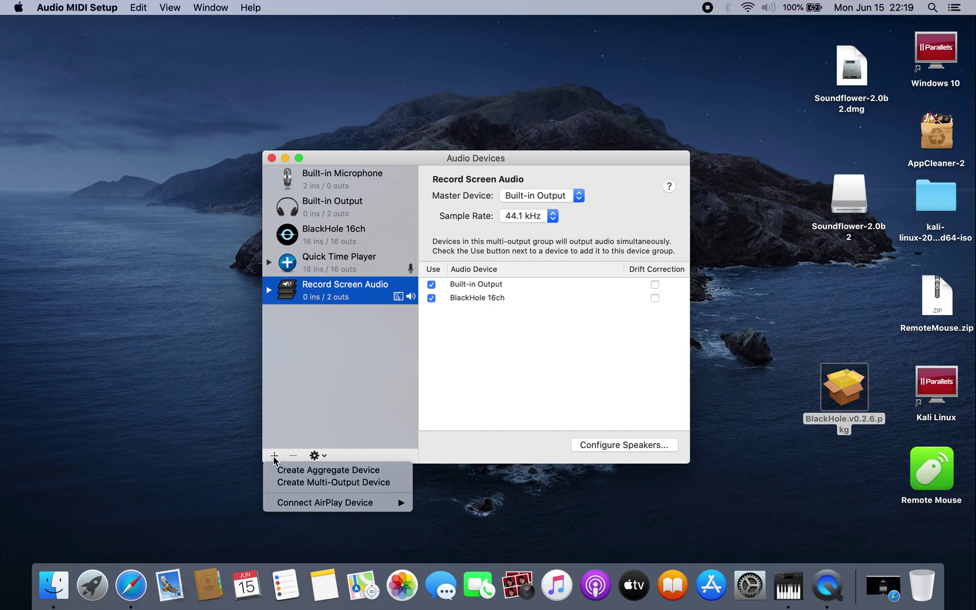
pyautogui.click(304, 472)
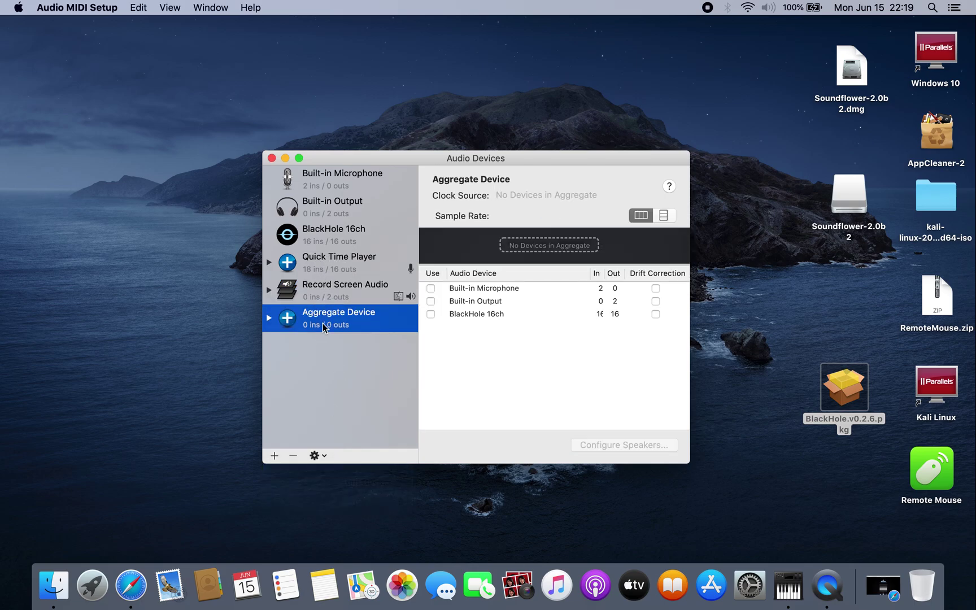
pyautogui.click(338, 257)
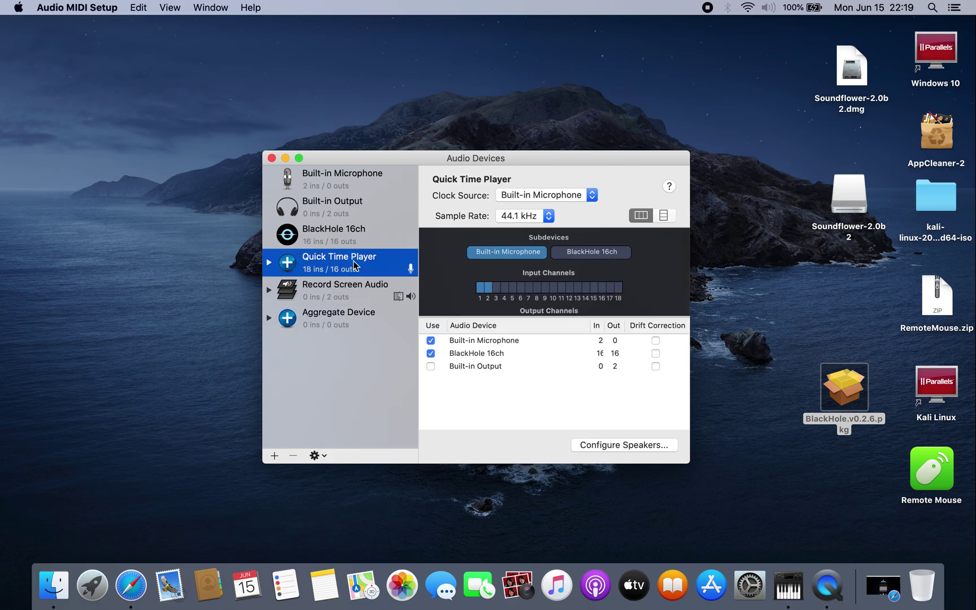
pyautogui.click(351, 263)
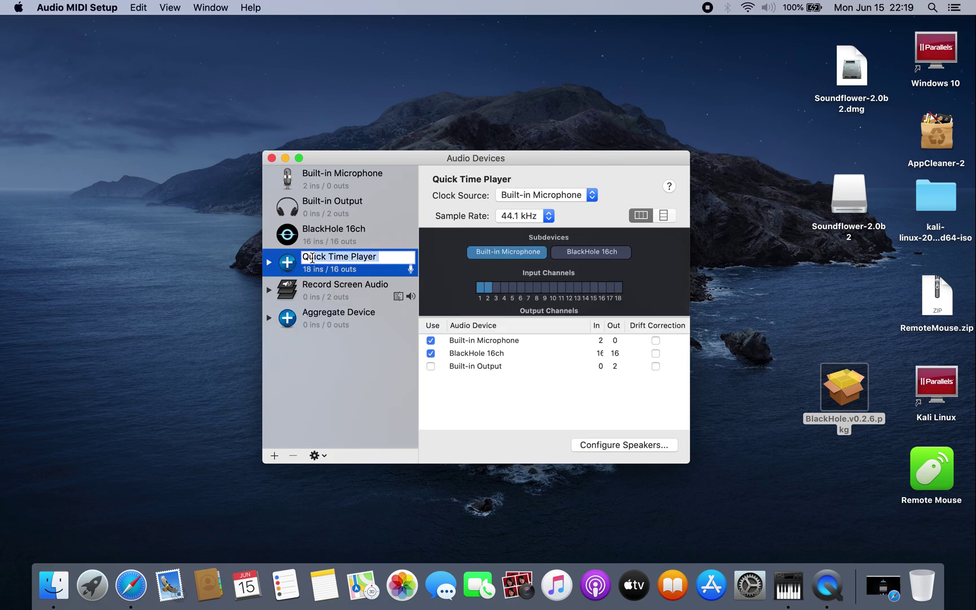
pyautogui.click(321, 325)
pyautogui.click(294, 454)
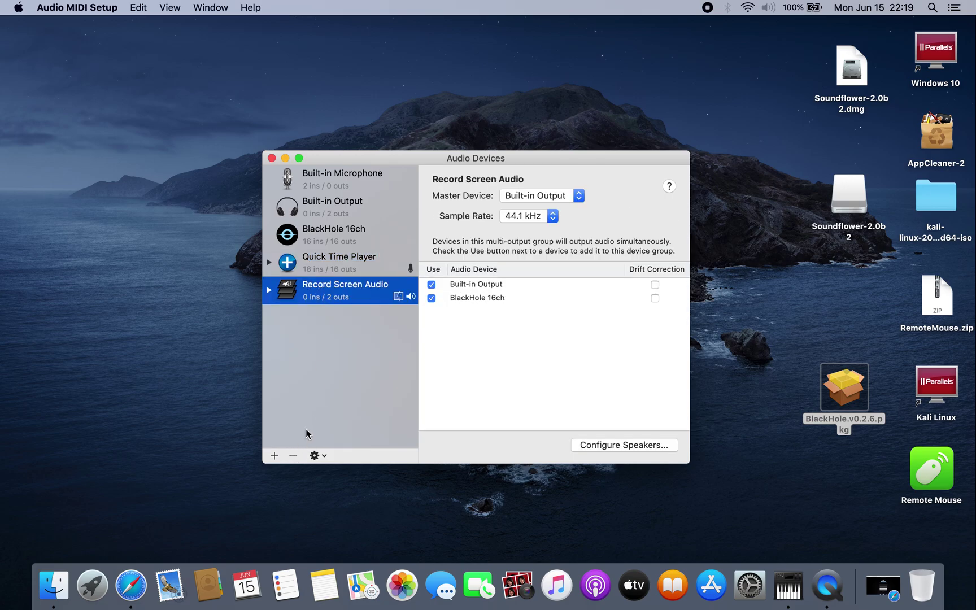
# Keep Built-in Microphone as the Quick Time Player device's clock source.
pyautogui.click(336, 261)
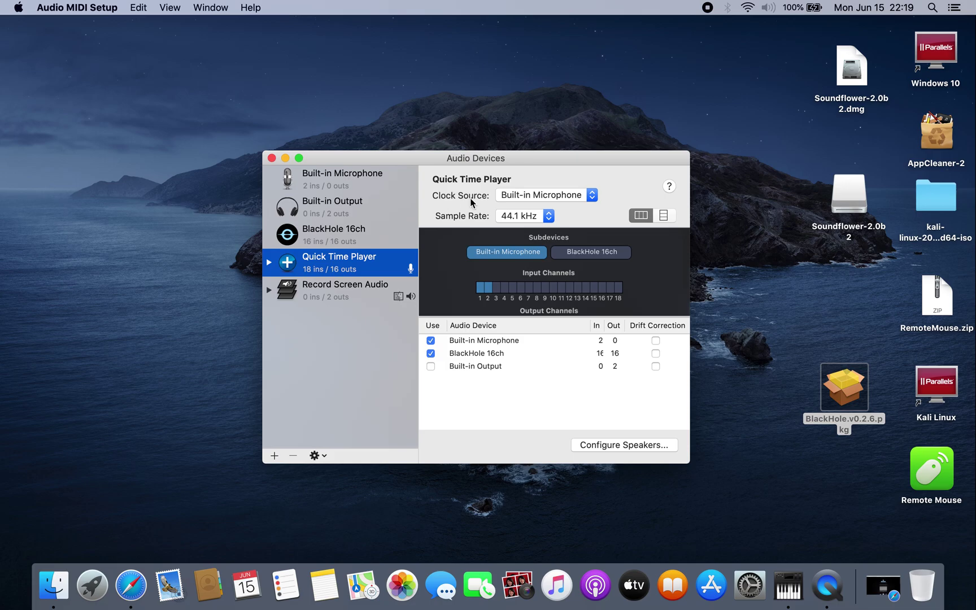
pyautogui.click(554, 200)
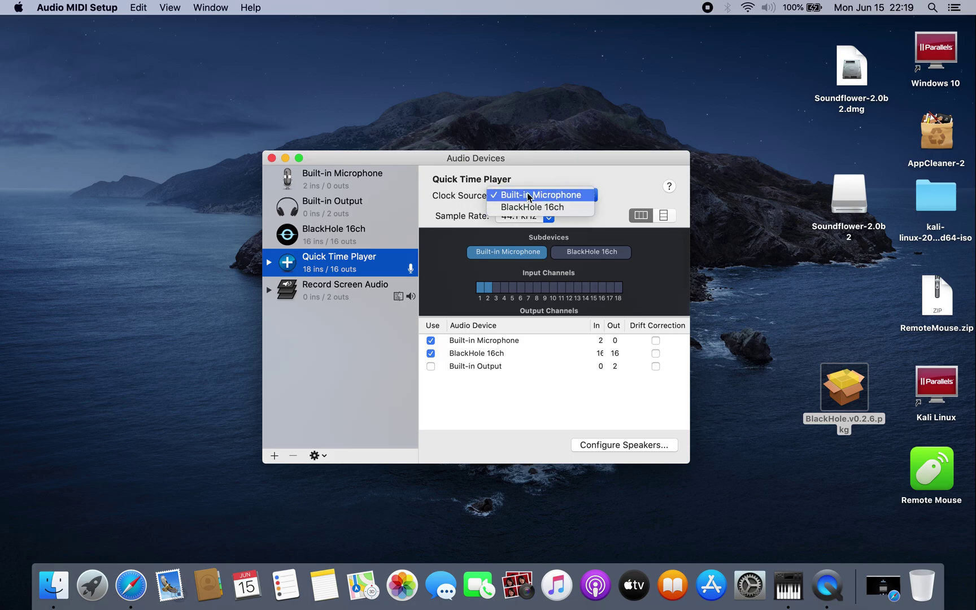
pyautogui.click(521, 194)
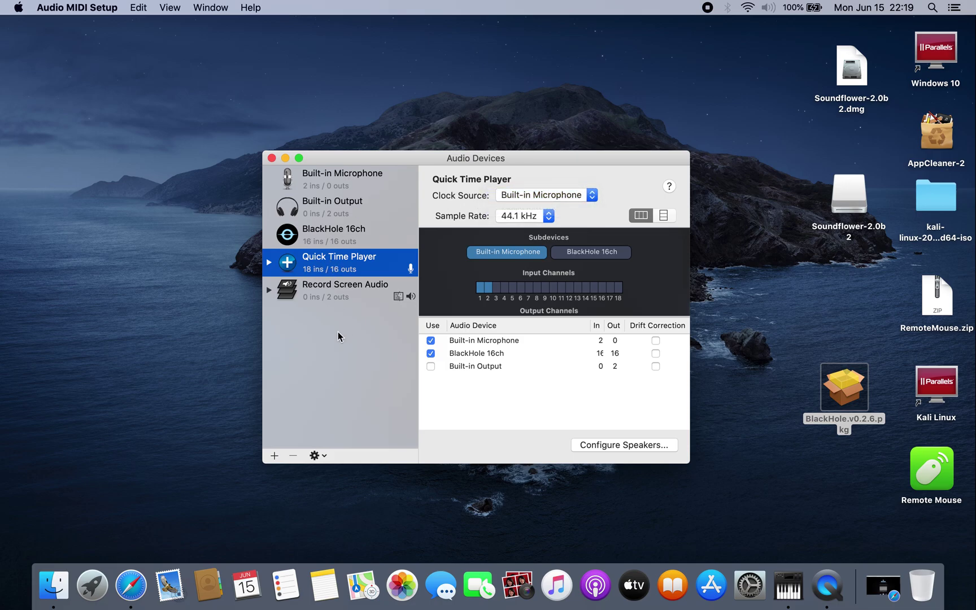
# Add a new Multi-Output Device, then remove the extra device.
pyautogui.click(273, 457)
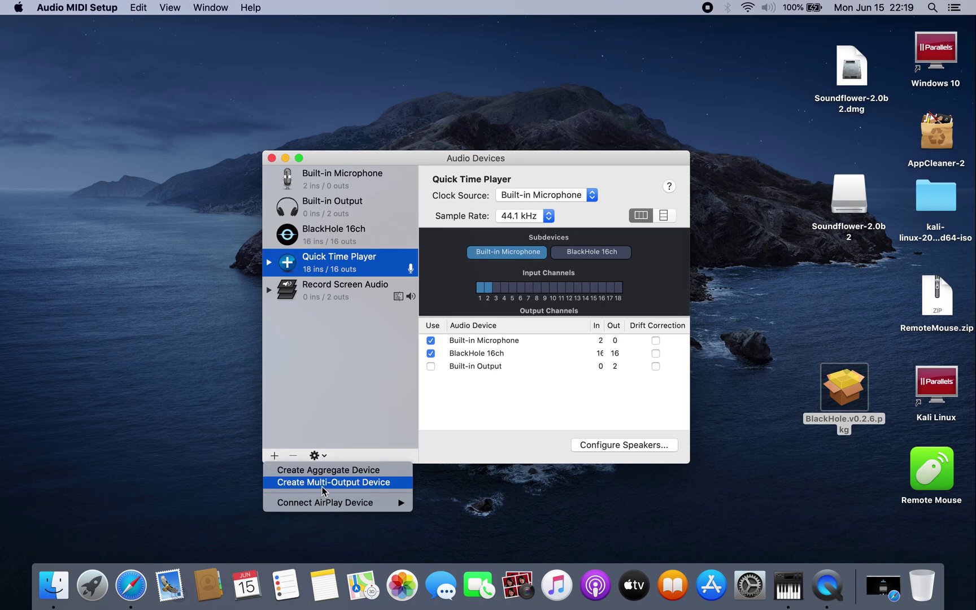
pyautogui.click(360, 486)
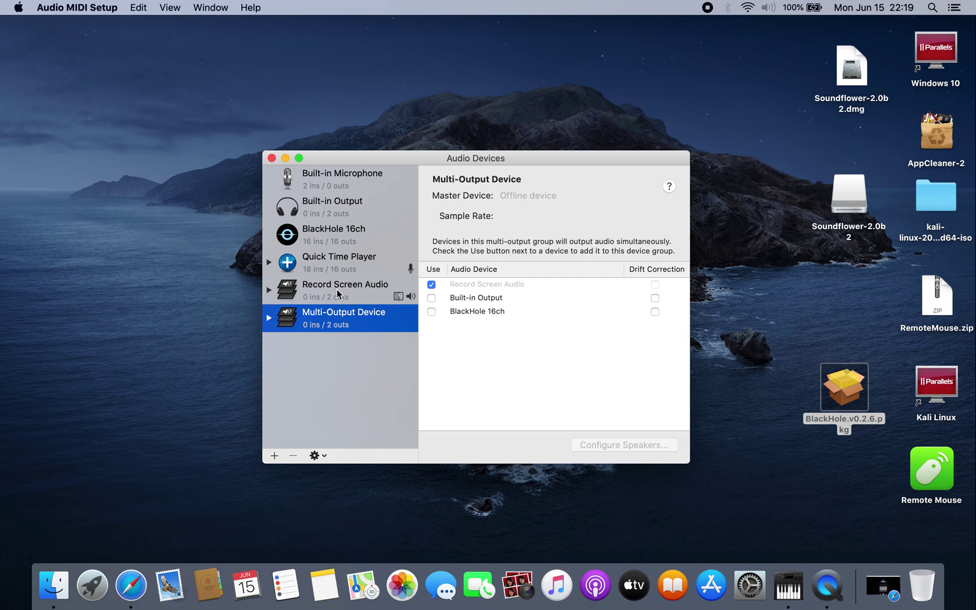
pyautogui.click(293, 455)
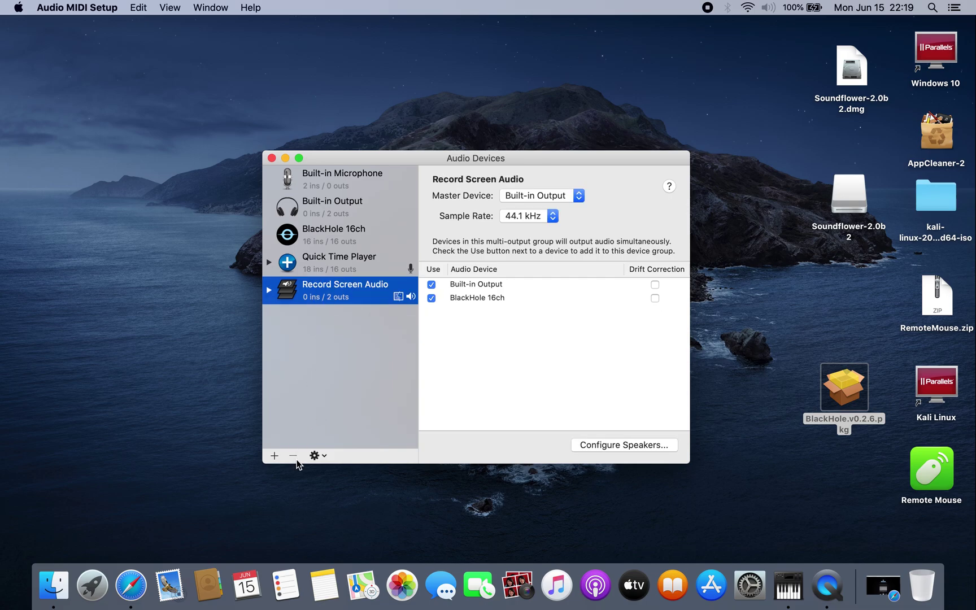
# Keep the Record Screen Audio device name and close the Audio Devices window.
pyautogui.doubleClick(346, 284)
pyautogui.press('super+a')
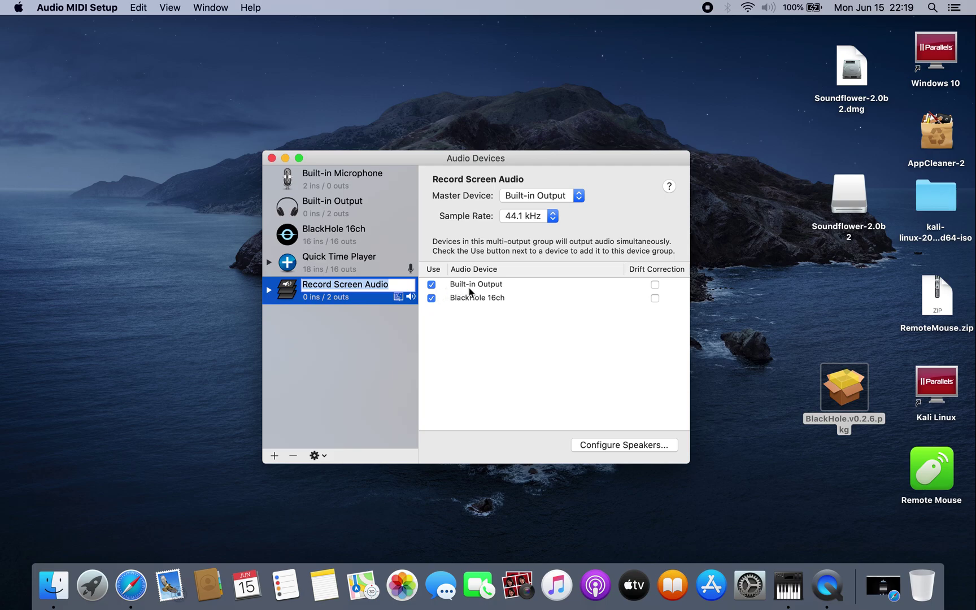
pyautogui.click(340, 325)
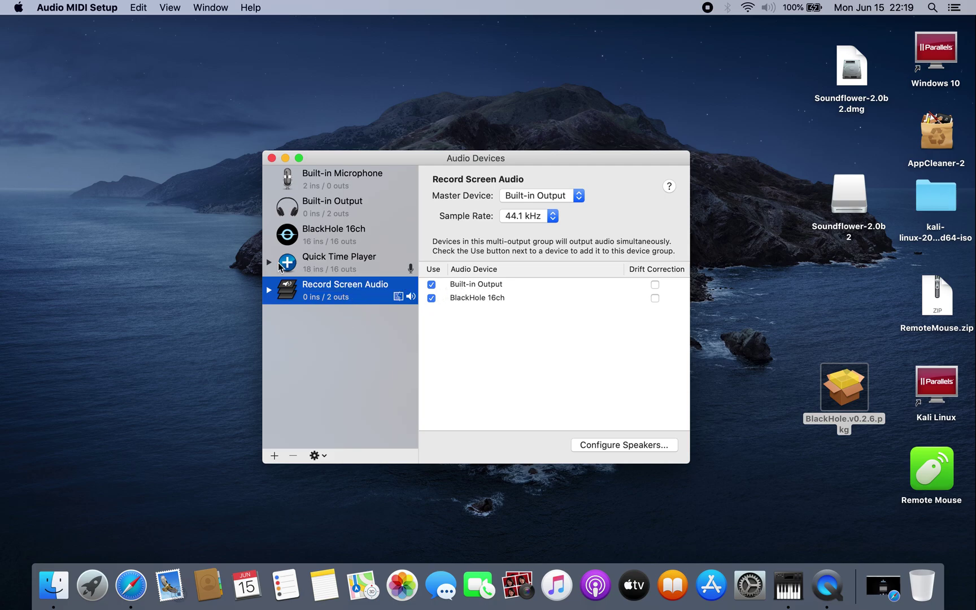
pyautogui.click(271, 159)
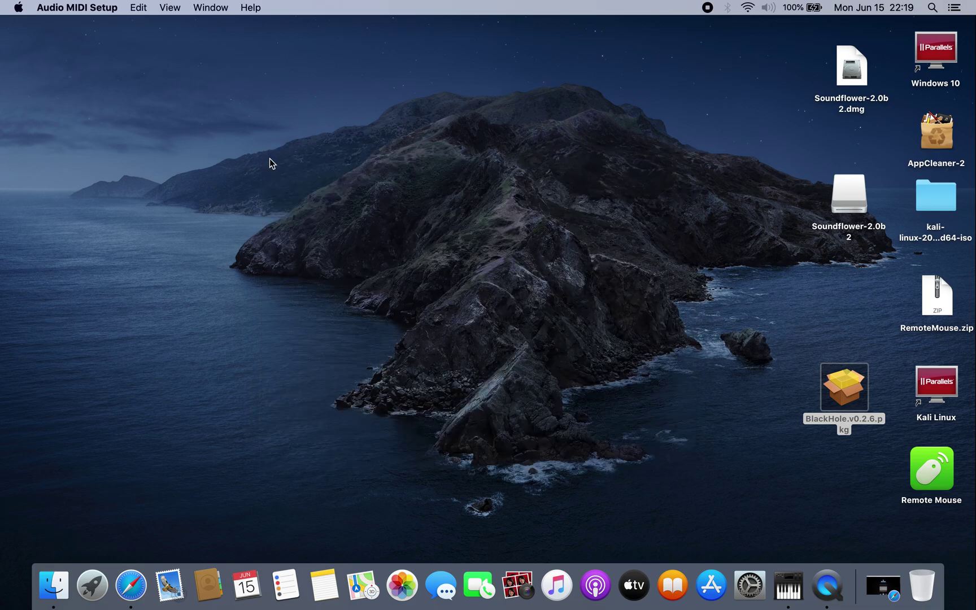
pyautogui.click(767, 8)
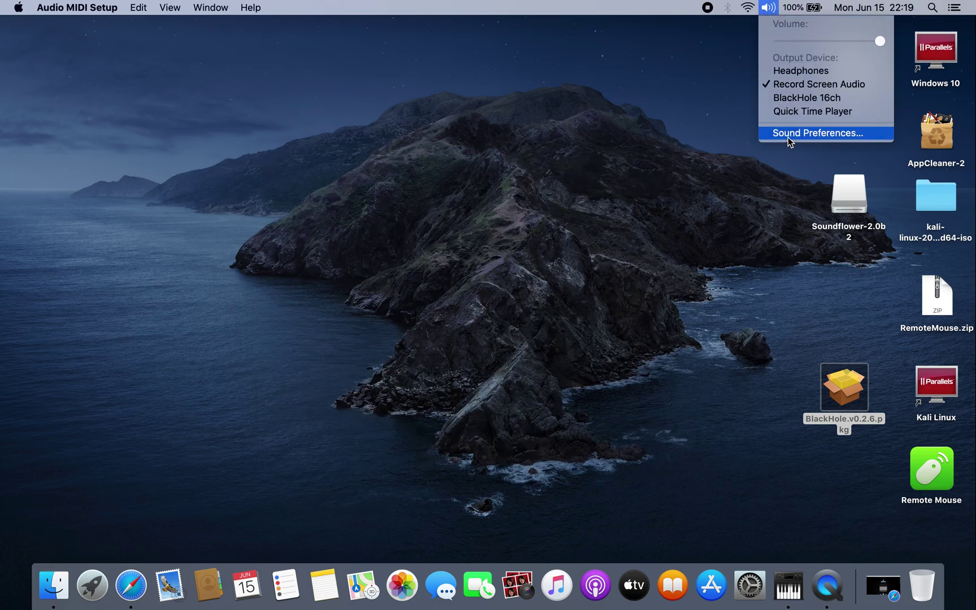
# Open Sound preferences and review the input devices, then the output devices.
pyautogui.click(804, 134)
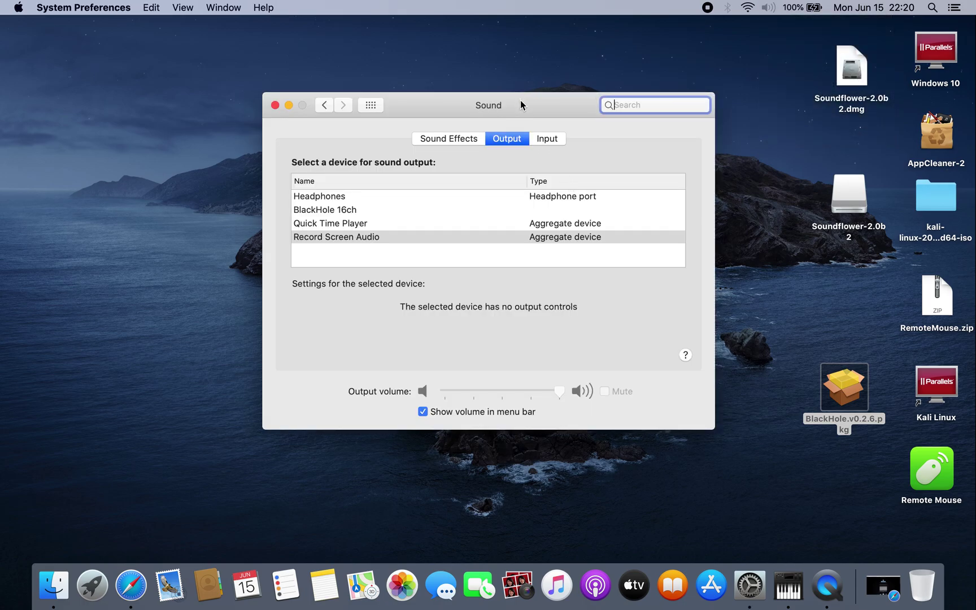
pyautogui.moveTo(520, 100); pyautogui.dragTo(533, 114)
pyautogui.click(558, 157)
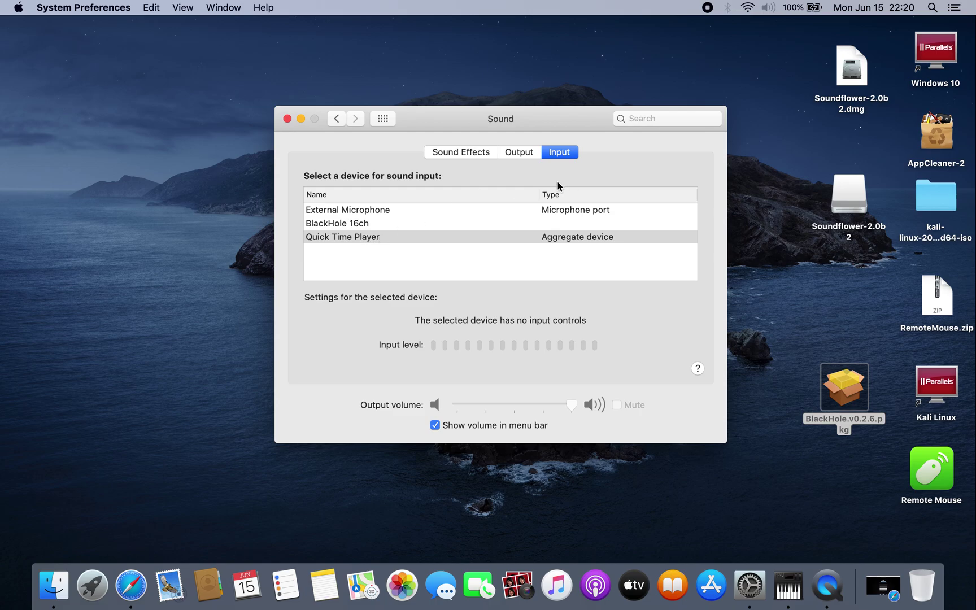
pyautogui.click(522, 153)
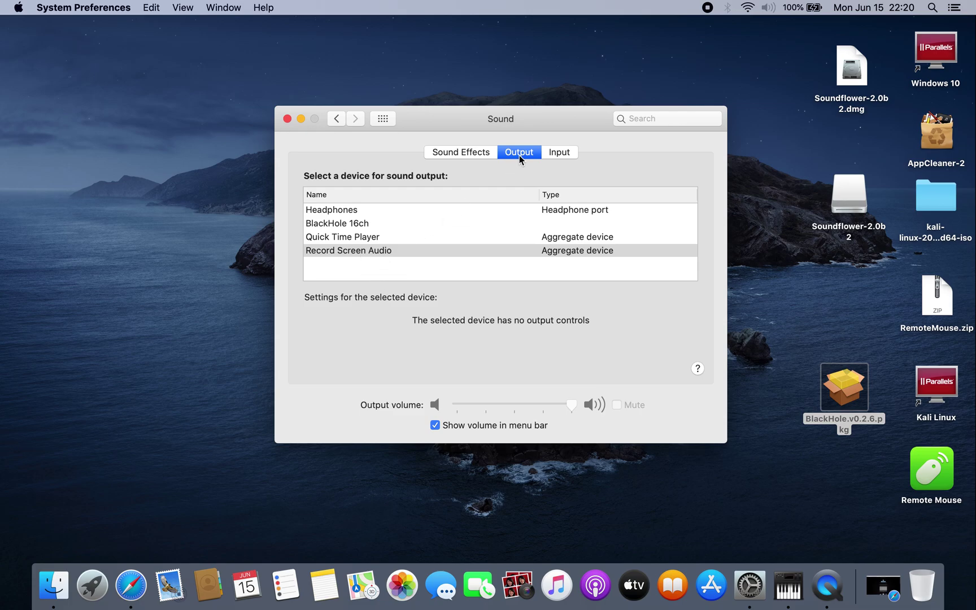
# Select Record Screen Audio as the sound output and confirm Quick Time Player as the input.
pyautogui.click(337, 252)
pyautogui.click(567, 157)
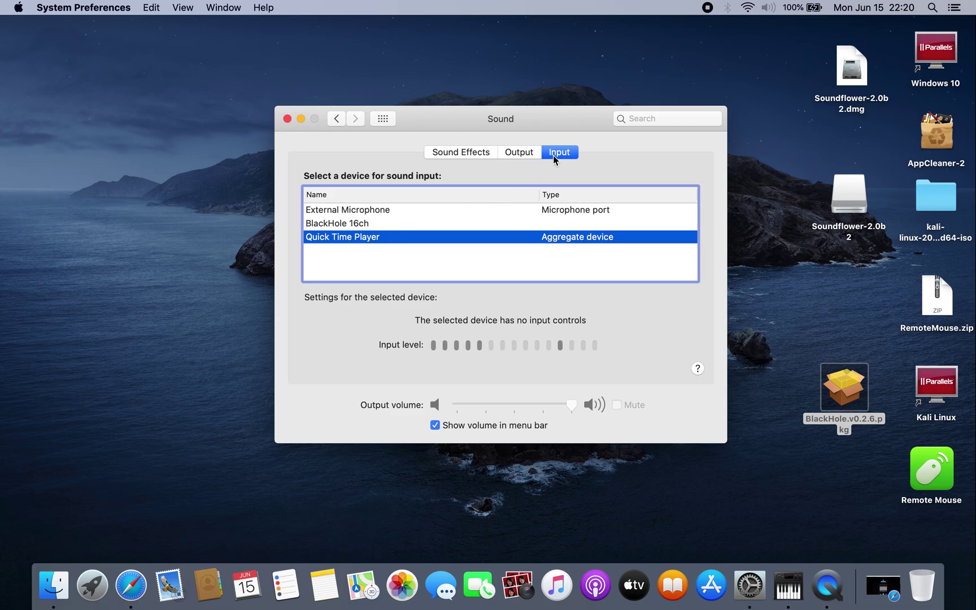
pyautogui.click(519, 152)
pyautogui.click(376, 250)
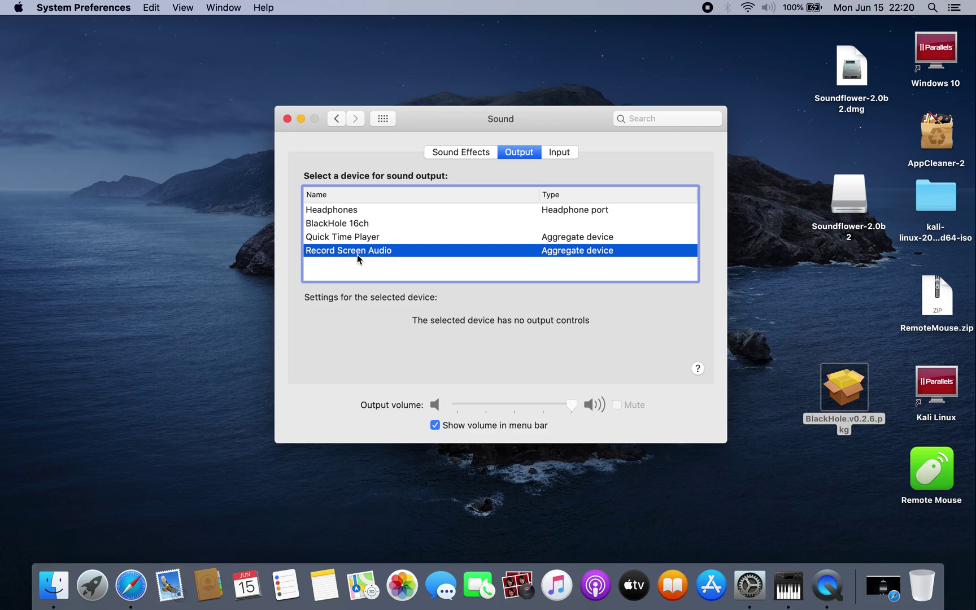
pyautogui.click(559, 152)
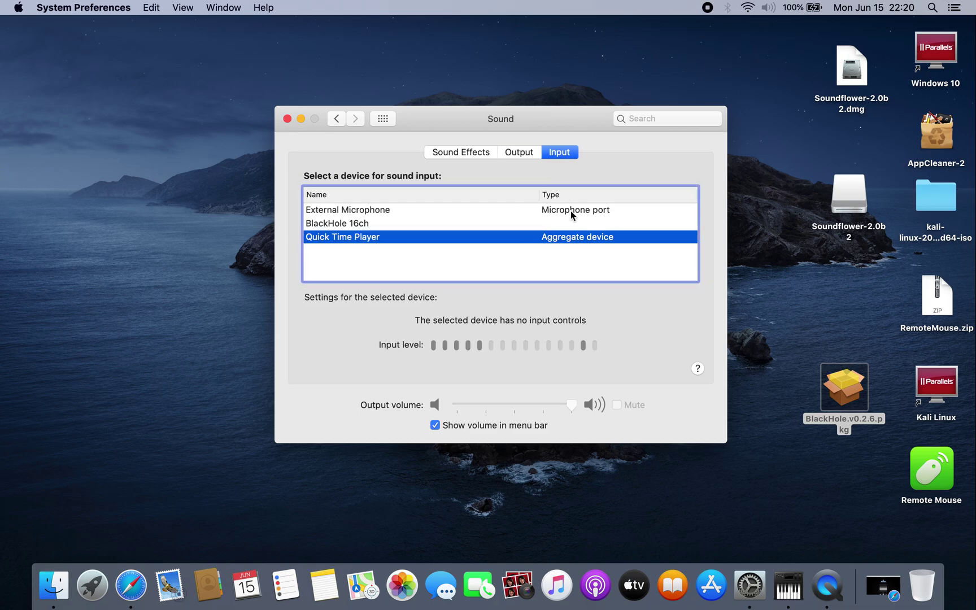